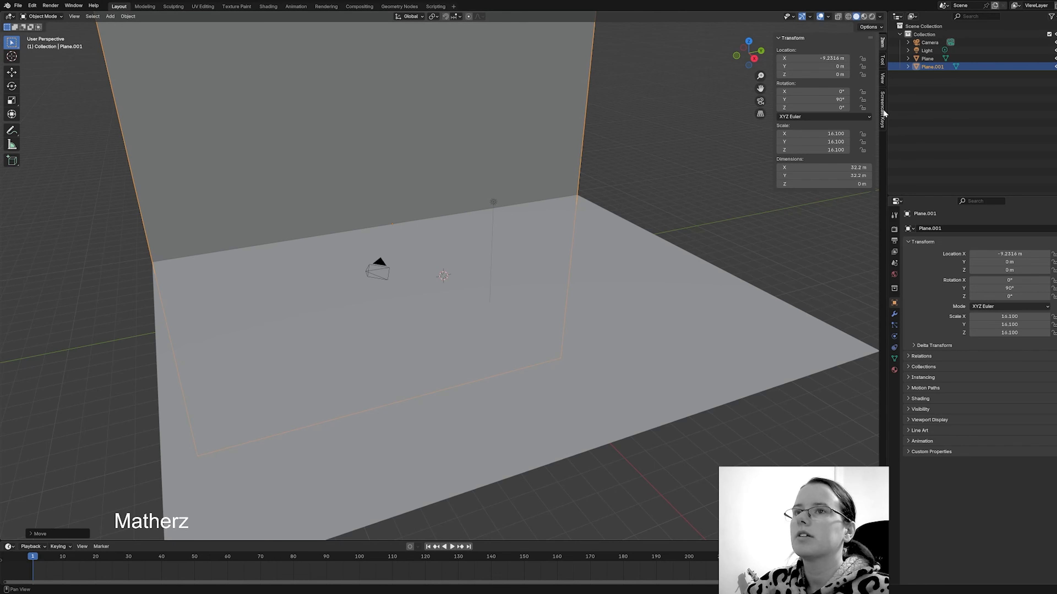
- Enable the Screencast Keys overlay in the 3D viewport and hide its settings
{"action": "left_click", "coordinate": [882, 111]}
{"action": "left_click", "coordinate": [783, 38]}
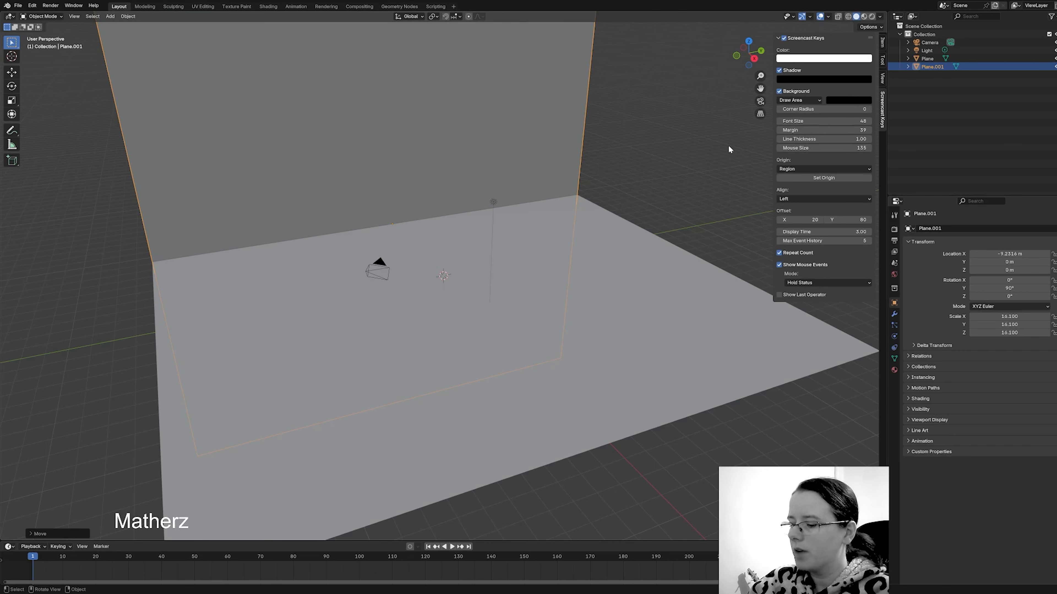
{"action": "key", "text": "n"}
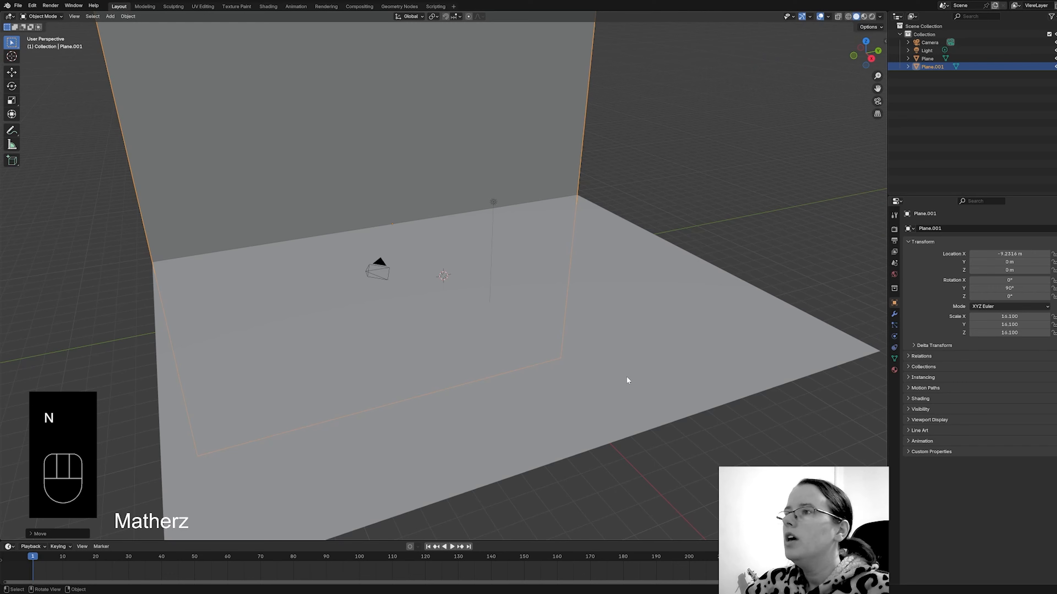
- Delete the existing light from the scene
{"action": "left_click", "coordinate": [494, 203]}
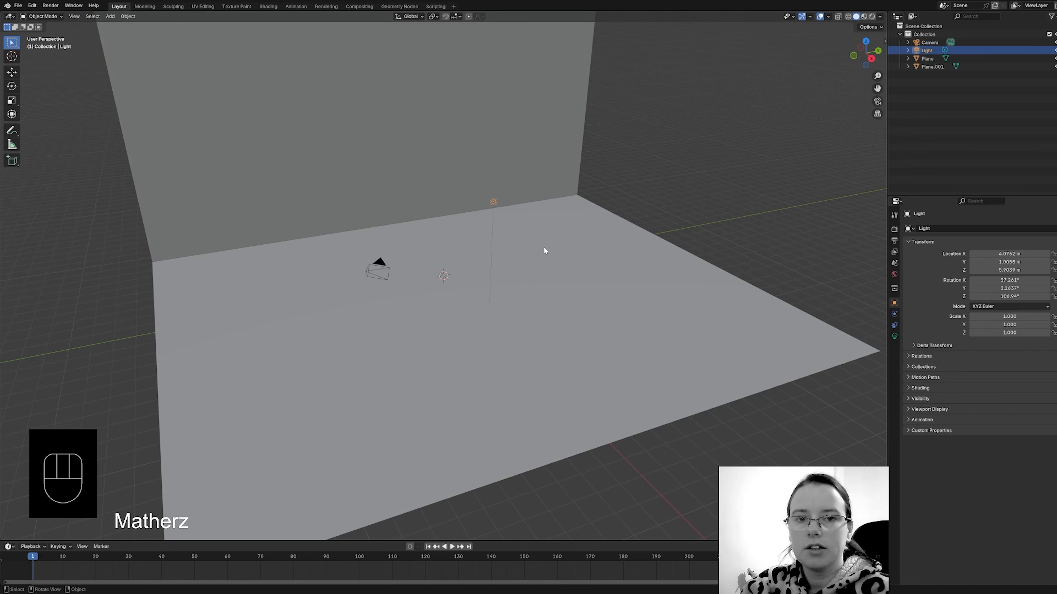
{"action": "key", "text": "Delete"}
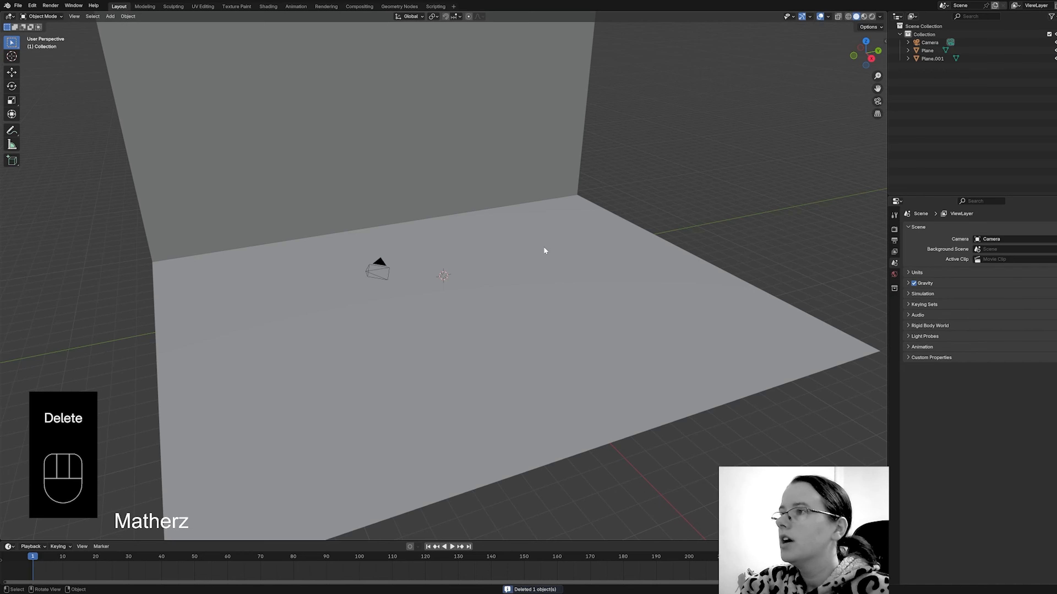
{"action": "left_click", "coordinate": [378, 266]}
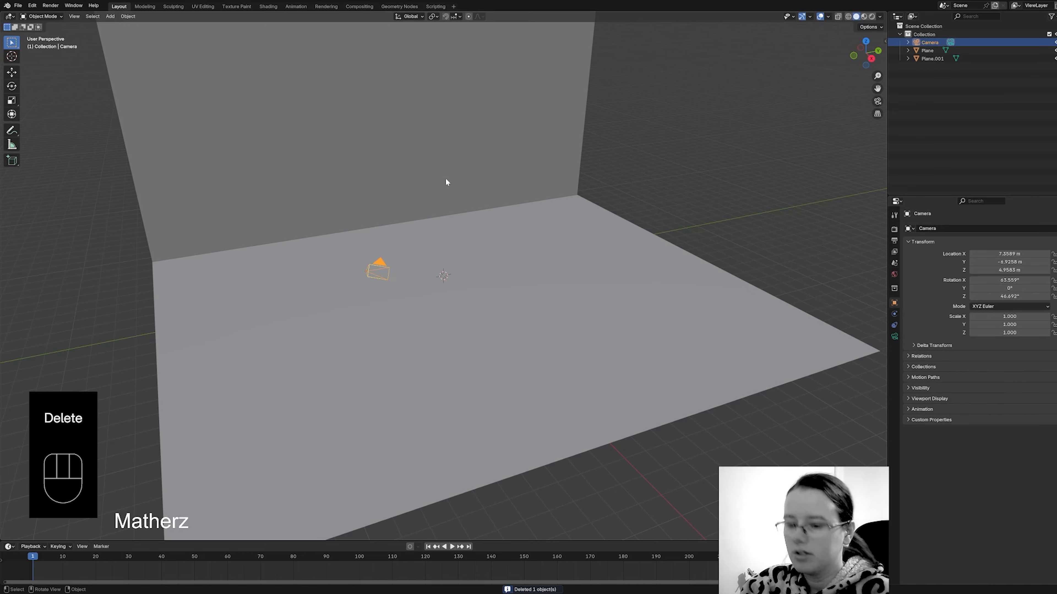
- Add a spot light at the origin and raise it about 11.8 m along the Z axis above the floor plane
{"action": "scroll", "coordinate": [479, 250], "scroll_direction": "up", "scroll_amount": 1}
{"action": "mouse_move", "coordinate": [516, 307]}
{"action": "middle_mouse_down"}
{"action": "mouse_move", "coordinate": [531, 308]}
{"action": "mouse_move", "coordinate": [520, 305]}
{"action": "middle_mouse_up"}
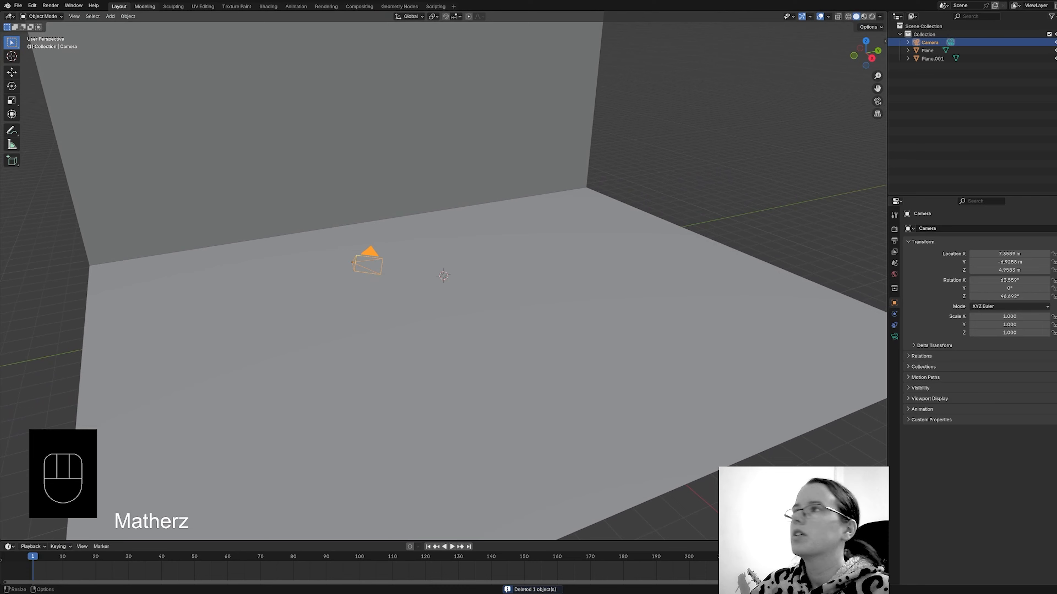
{"action": "left_click", "coordinate": [116, 17]}
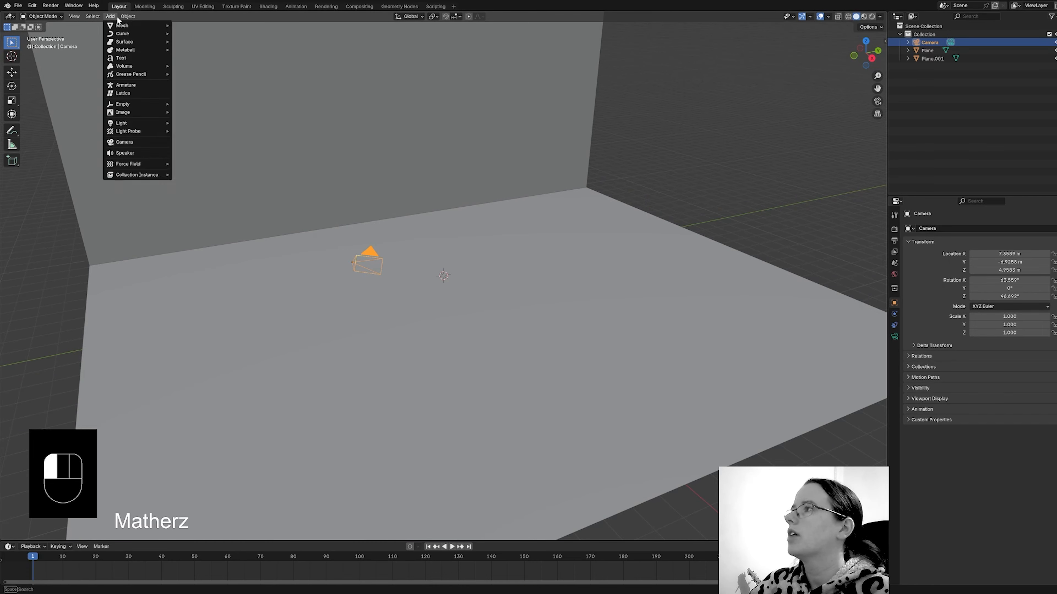
{"action": "mouse_move", "coordinate": [133, 125]}
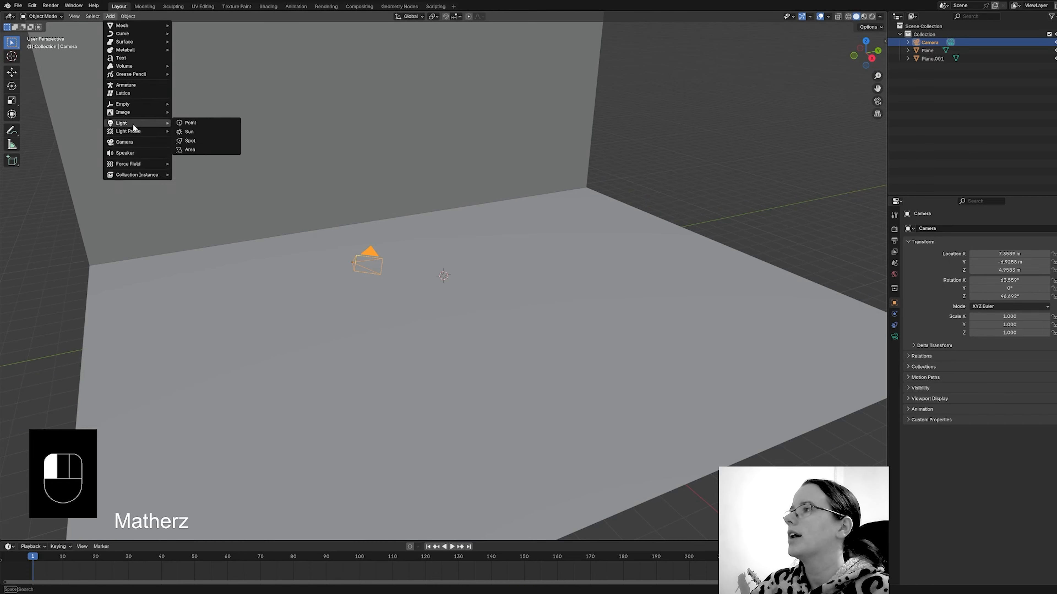
{"action": "left_click", "coordinate": [214, 141]}
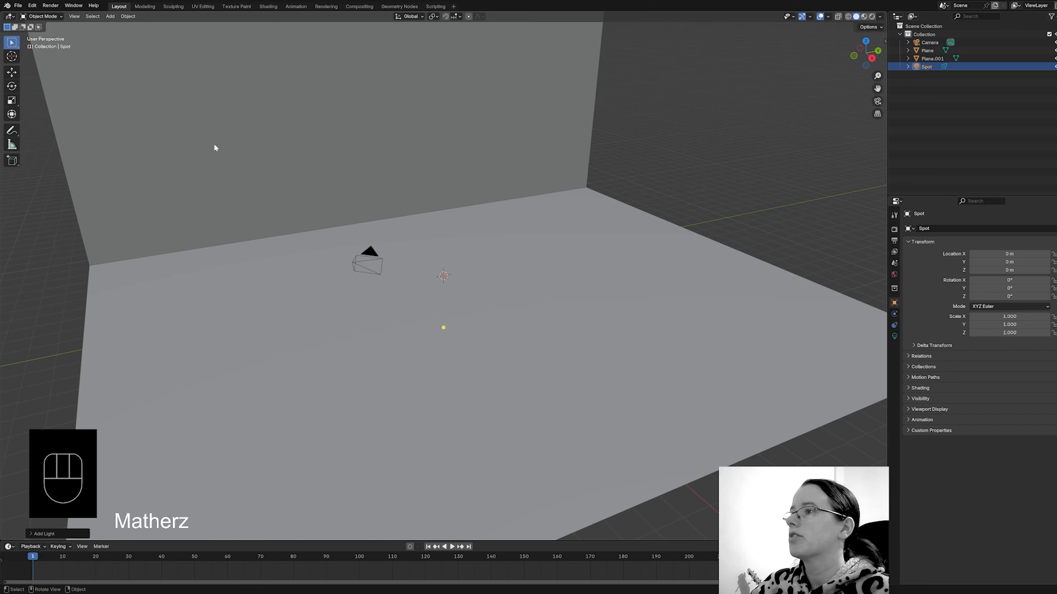
{"action": "key", "text": "g"}
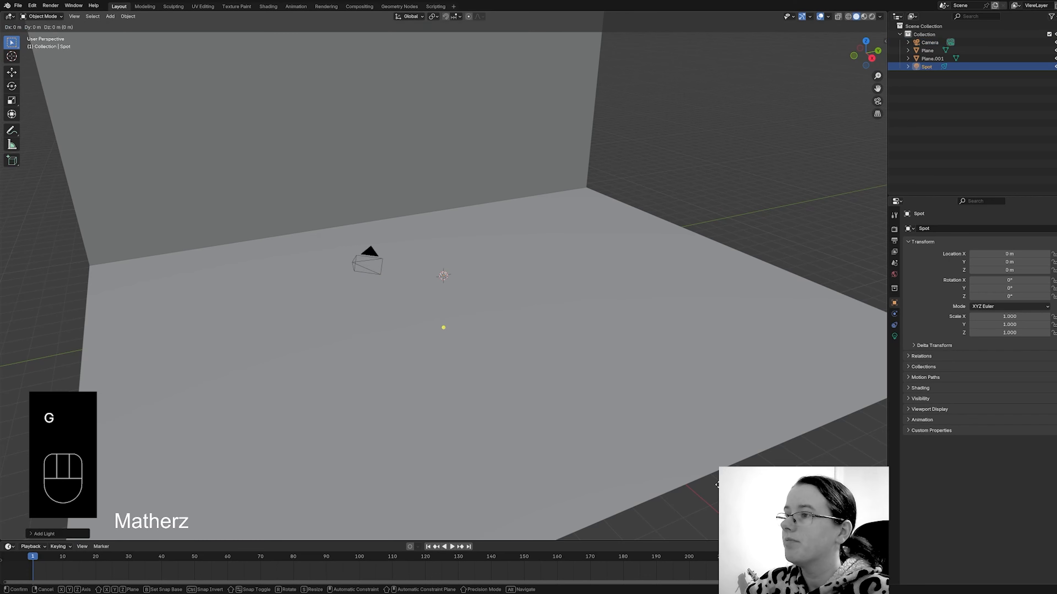
{"action": "key", "text": "z"}
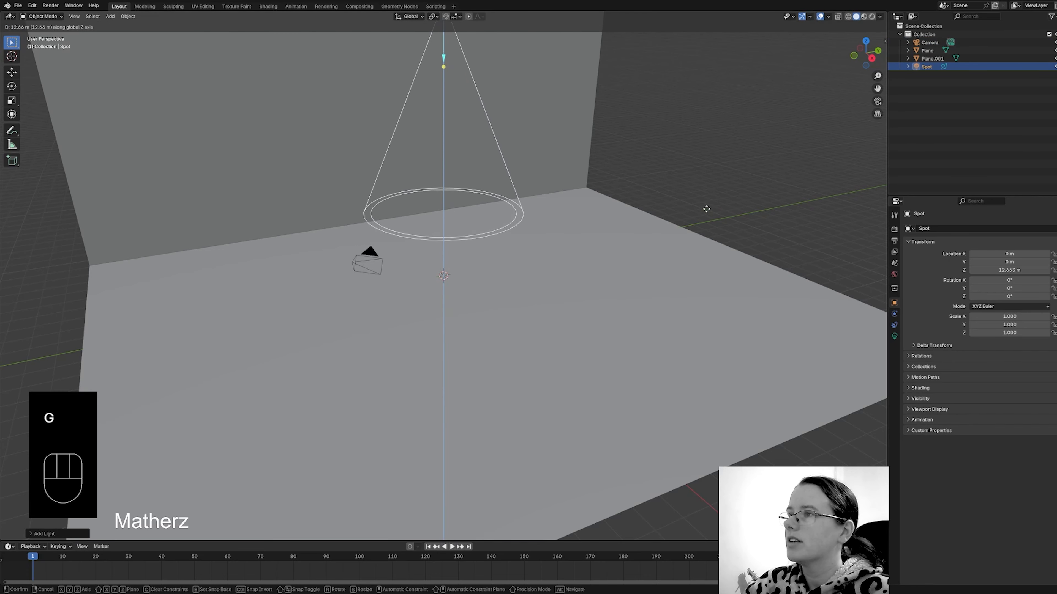
{"action": "left_click", "coordinate": [693, 232]}
{"action": "middle_click_drag", "start_coordinate": [539, 213], "coordinate": [589, 354], "text": "shift"}
- Set the render engine to Cycles and display the viewport in rendered shading
{"action": "left_click", "coordinate": [894, 229]}
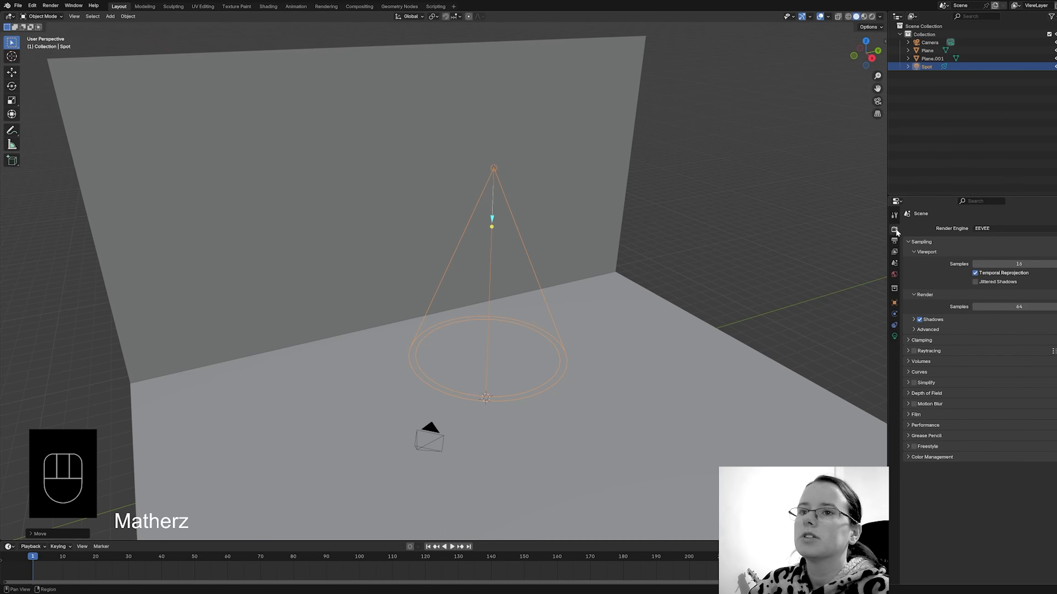
{"action": "left_click", "coordinate": [996, 229]}
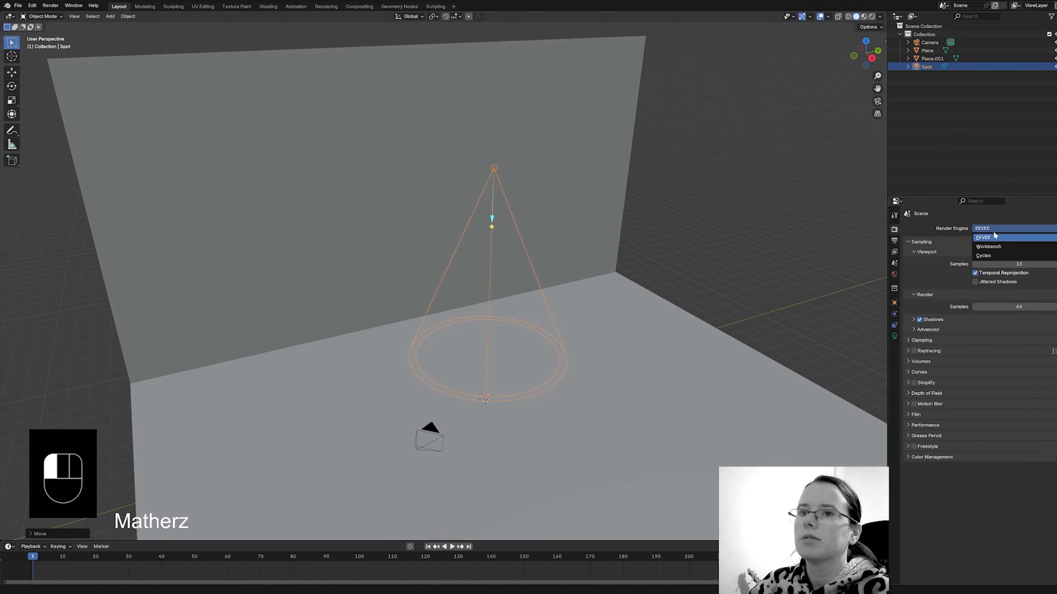
{"action": "left_click", "coordinate": [993, 258]}
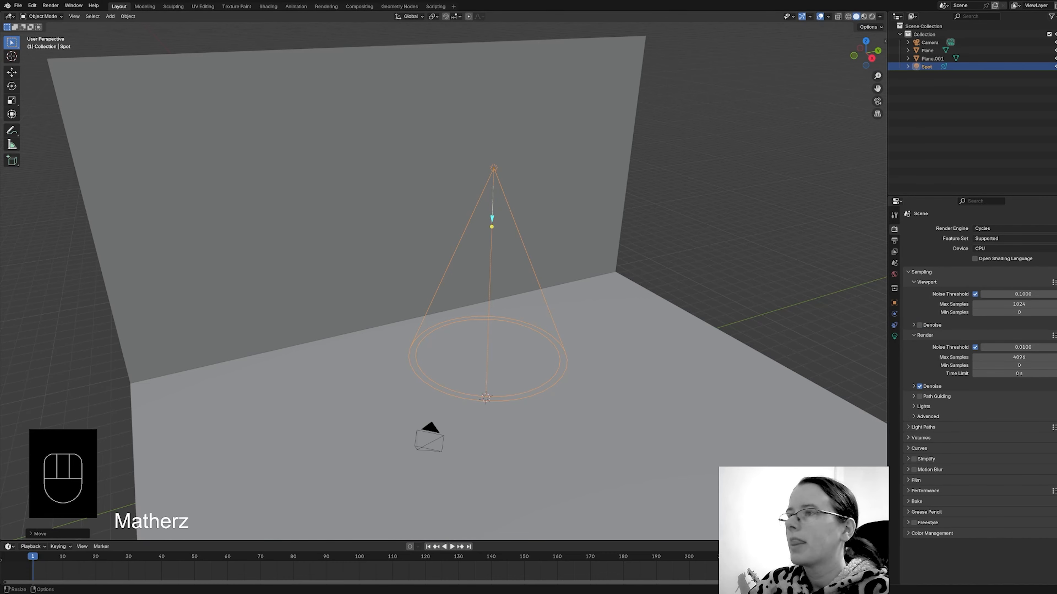
{"action": "left_click", "coordinate": [872, 16]}
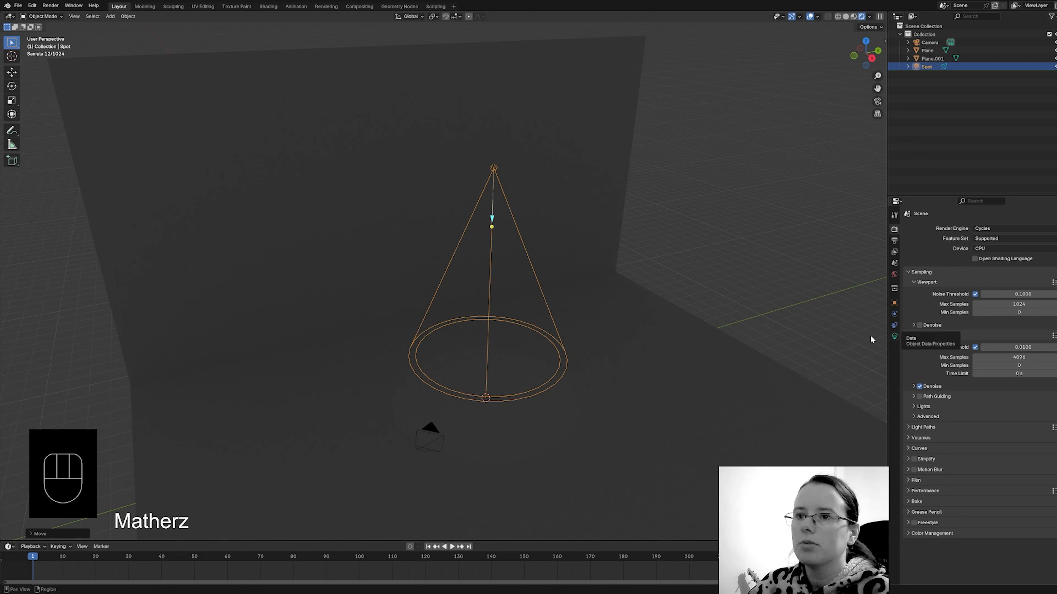
- Darken the world background color to black
{"action": "left_click", "coordinate": [894, 274]}
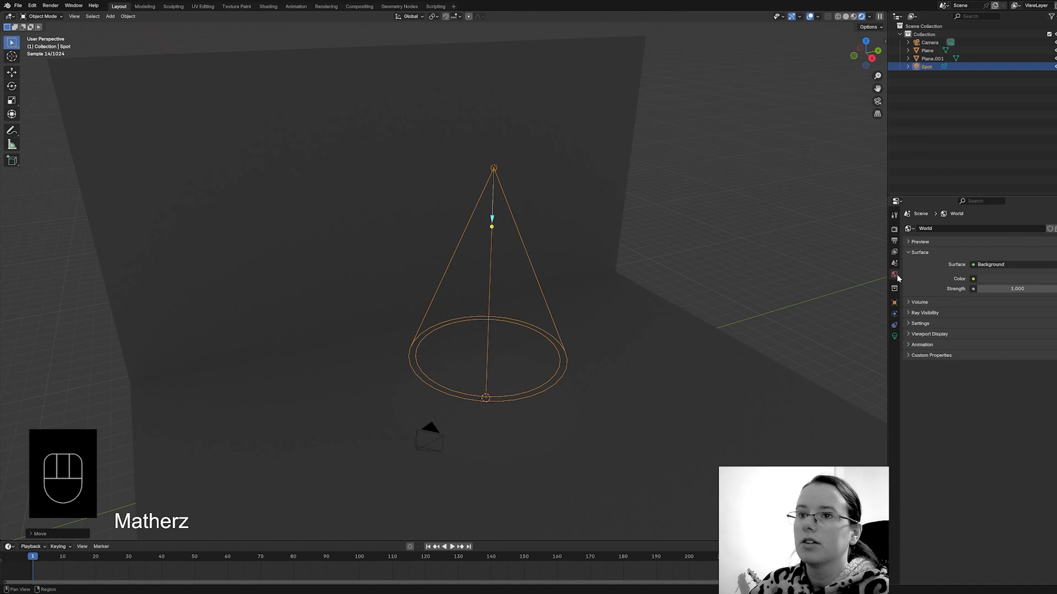
{"action": "left_click", "coordinate": [1012, 278]}
{"action": "left_click_drag", "start_coordinate": [1052, 193], "coordinate": [1053, 209]}
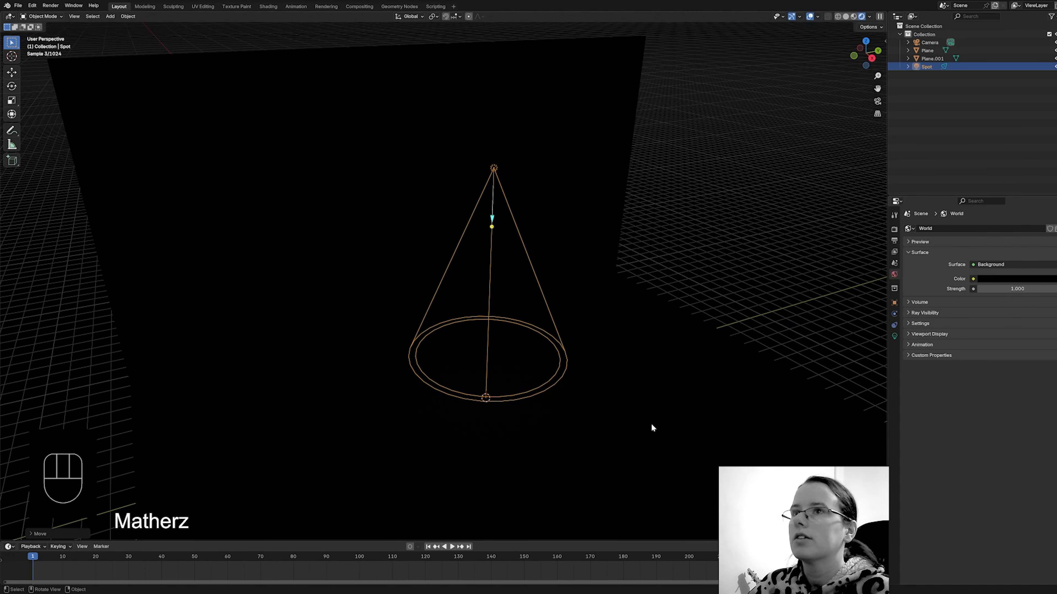
- Raise the spot light's power to about 1586 W and enable Shadow Caustics on it
{"action": "scroll", "coordinate": [573, 414], "scroll_direction": "up", "scroll_amount": 3}
{"action": "middle_click_drag", "start_coordinate": [695, 407], "coordinate": [693, 387], "text": "shift"}
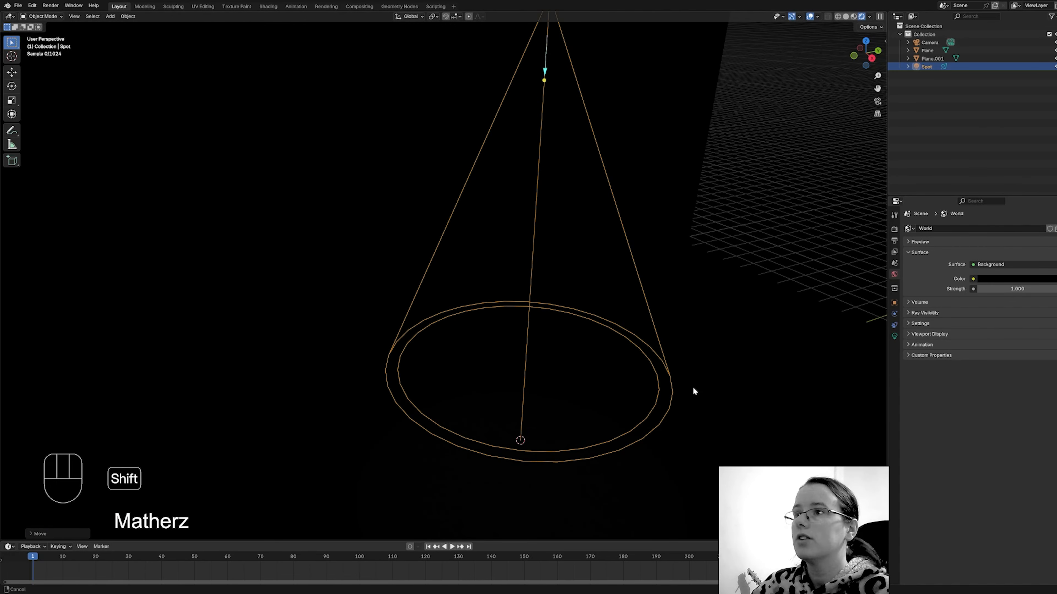
{"action": "left_click", "coordinate": [894, 336]}
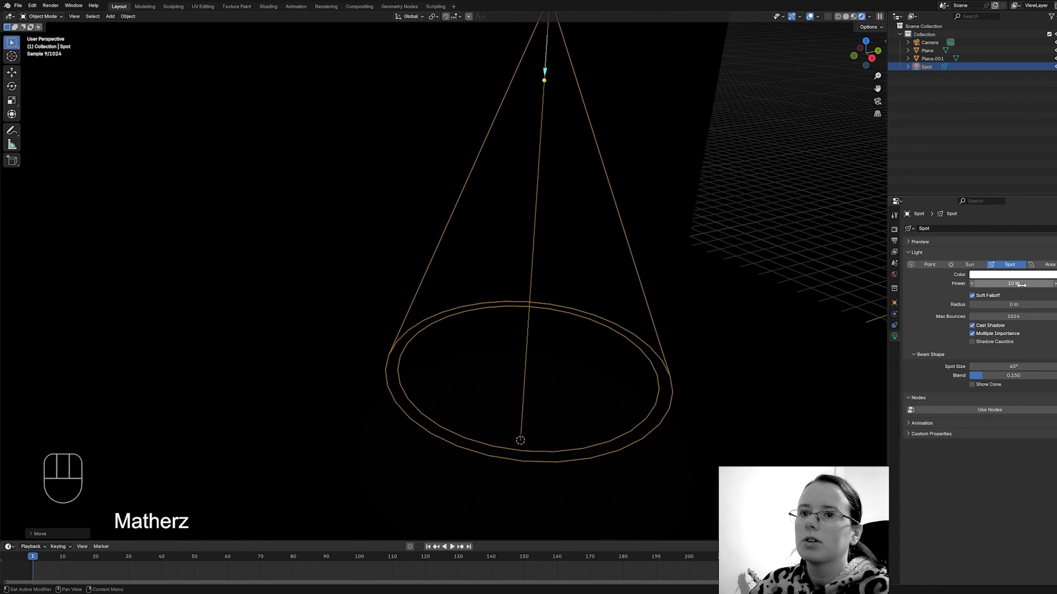
{"action": "left_click_drag", "start_coordinate": [1013, 284], "coordinate": [1056, 284]}
{"action": "scroll", "coordinate": [738, 440], "scroll_direction": "down", "scroll_amount": 3}
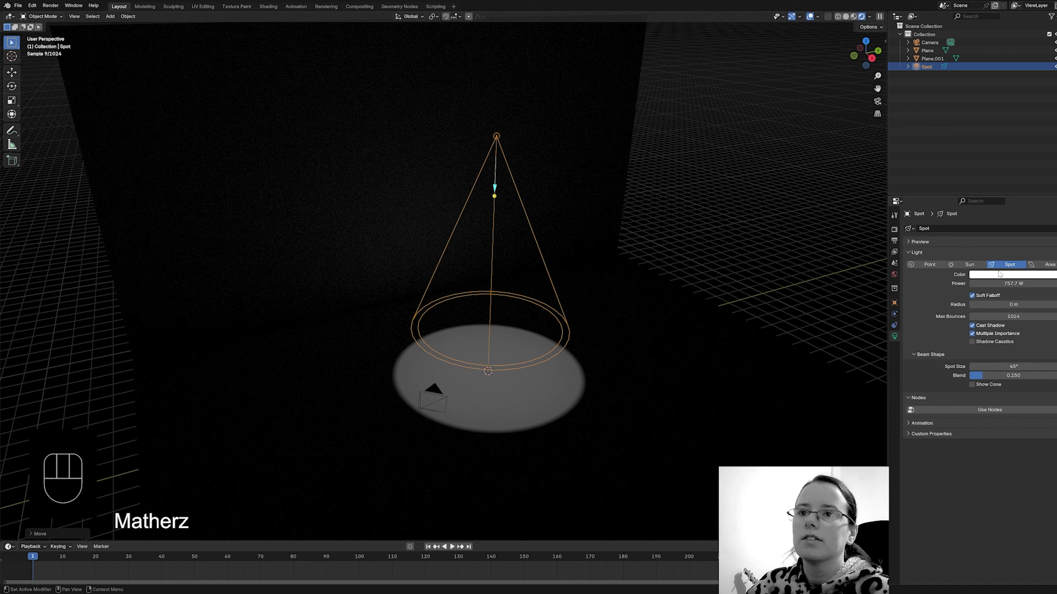
{"action": "left_click_drag", "start_coordinate": [999, 284], "coordinate": [1045, 284]}
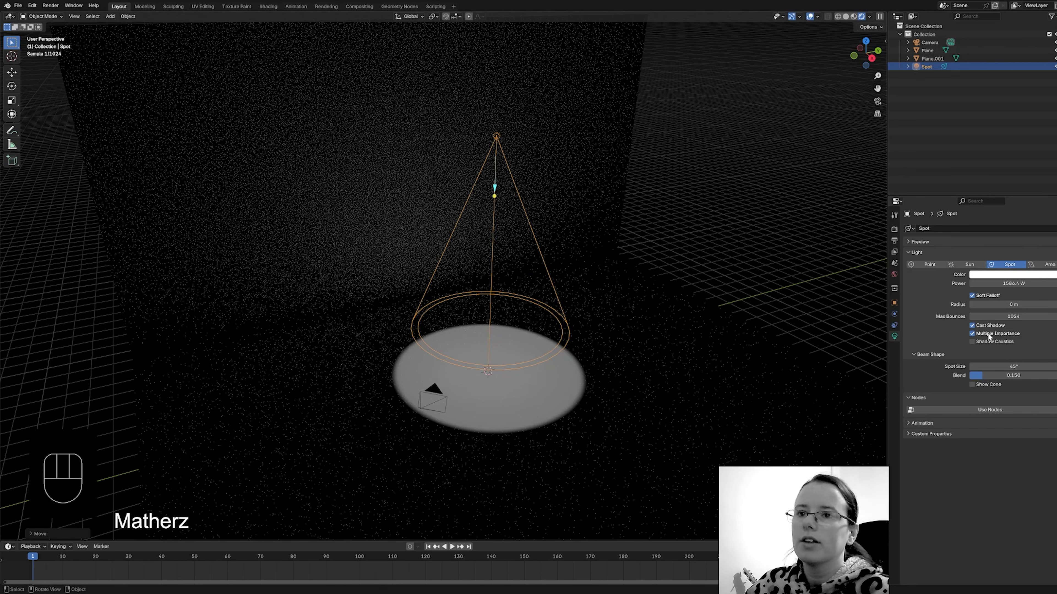
{"action": "left_click", "coordinate": [966, 342]}
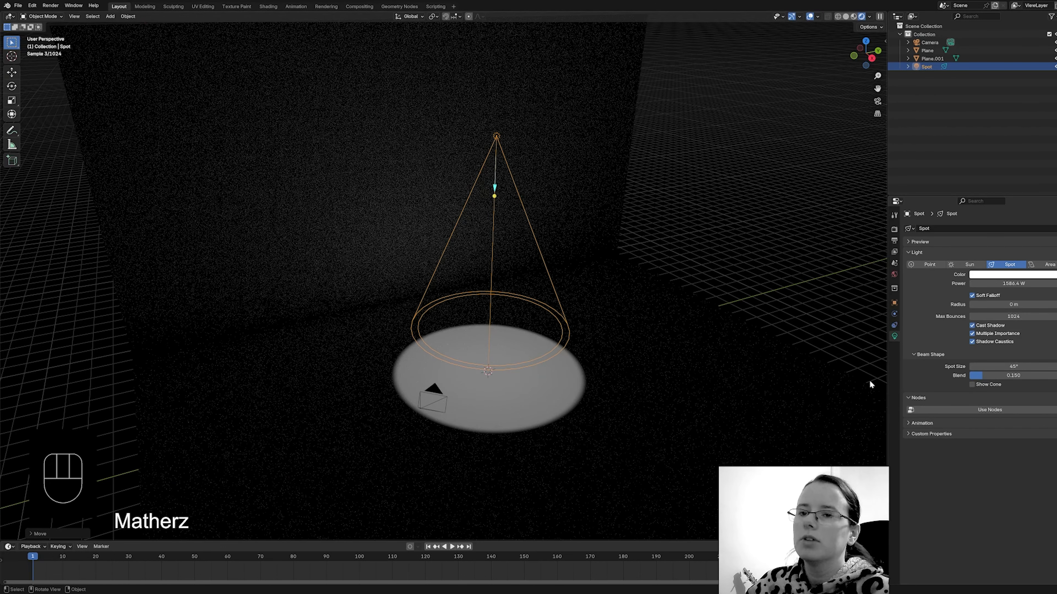
- Enable Receive Shadow Caustics and Cast Shadow Caustics for the vertical wall plane
{"action": "left_click", "coordinate": [381, 232]}
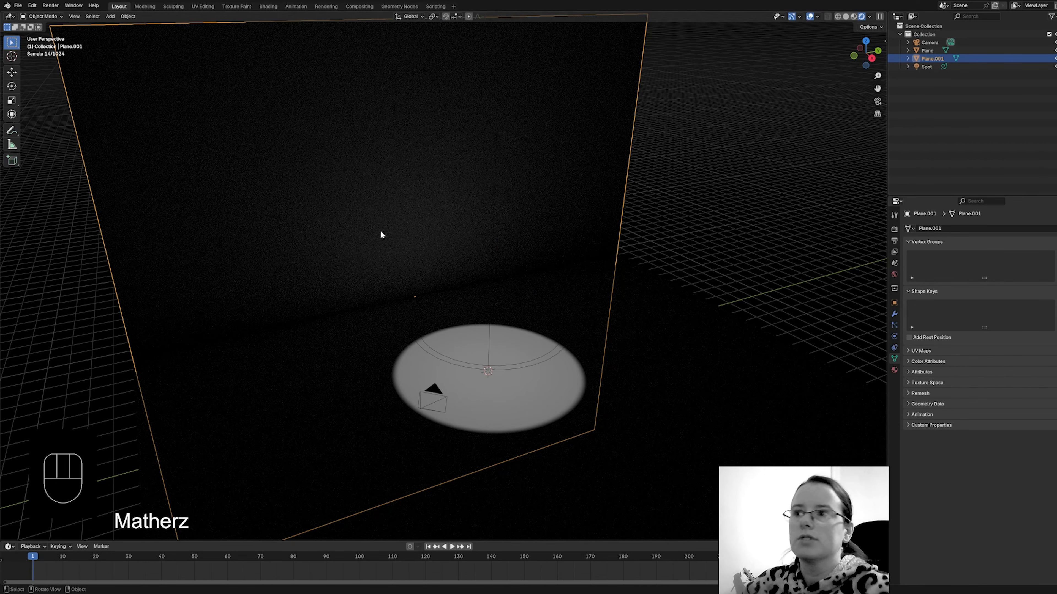
{"action": "left_click", "coordinate": [892, 303]}
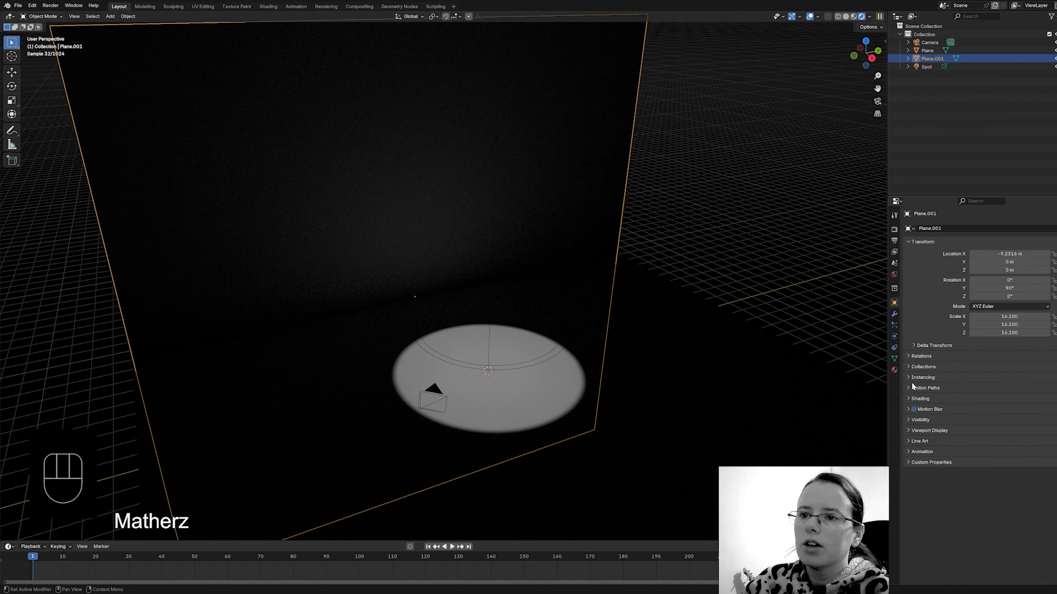
{"action": "left_click", "coordinate": [917, 397]}
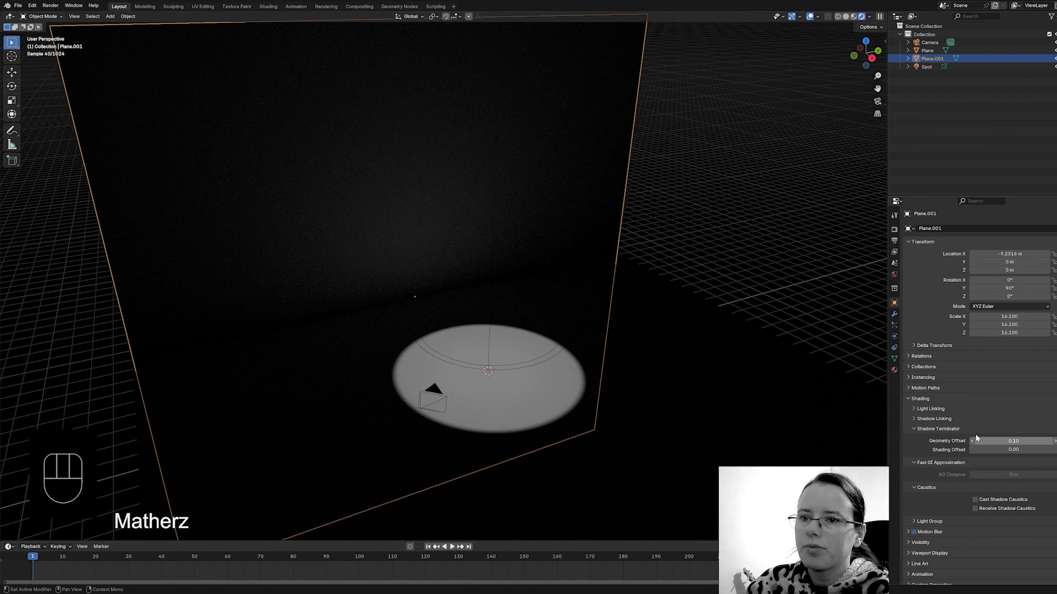
{"action": "left_click", "coordinate": [975, 508]}
{"action": "left_click", "coordinate": [976, 500]}
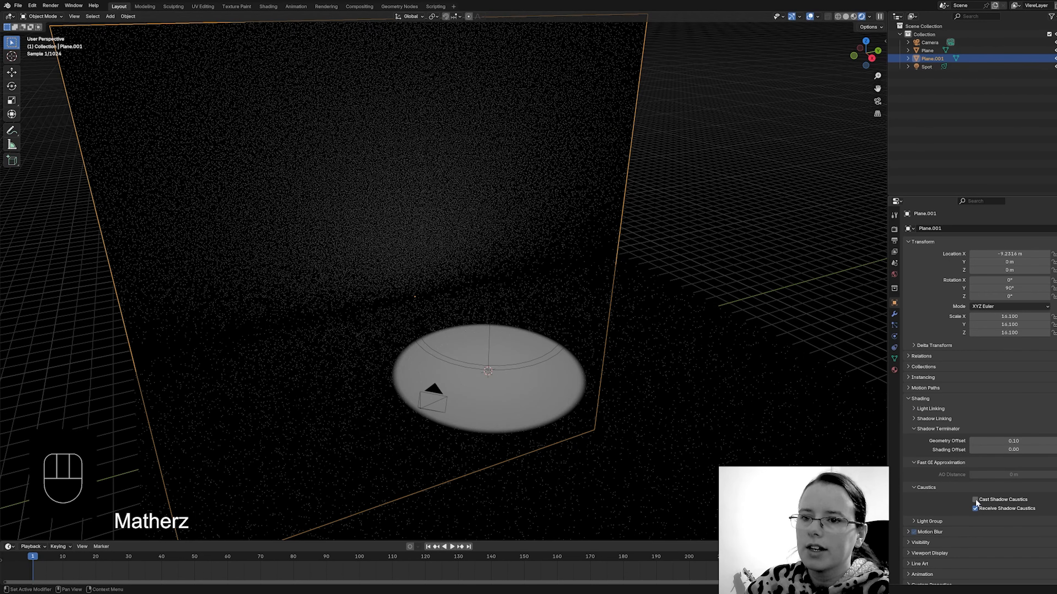
- Enable Cast Shadow Caustics and Receive Shadow Caustics for the floor plane
{"action": "left_click", "coordinate": [685, 321]}
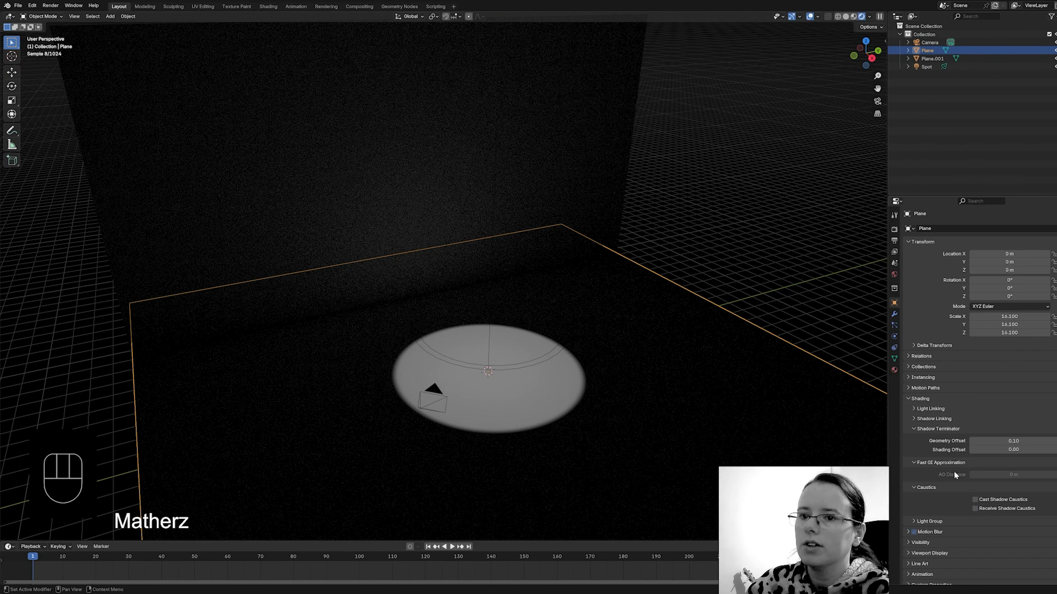
{"action": "left_click", "coordinate": [974, 500]}
{"action": "left_click", "coordinate": [972, 509]}
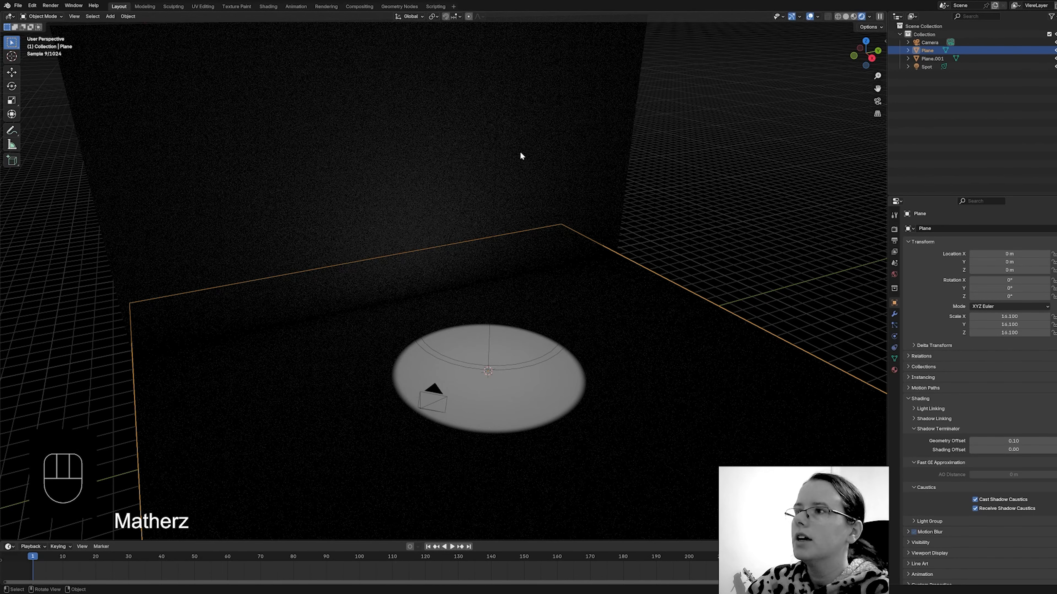
- Duplicate the spot light and move the copy about 6.9 m in the negative Y direction
{"action": "left_click", "coordinate": [496, 137]}
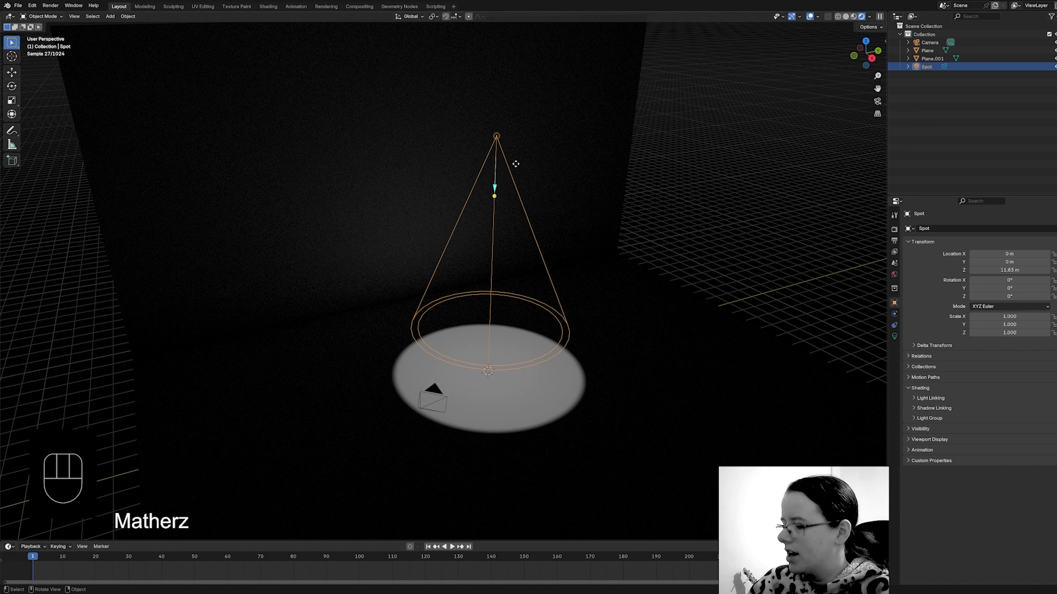
{"action": "key", "text": "shift+d"}
{"action": "key", "text": "y"}
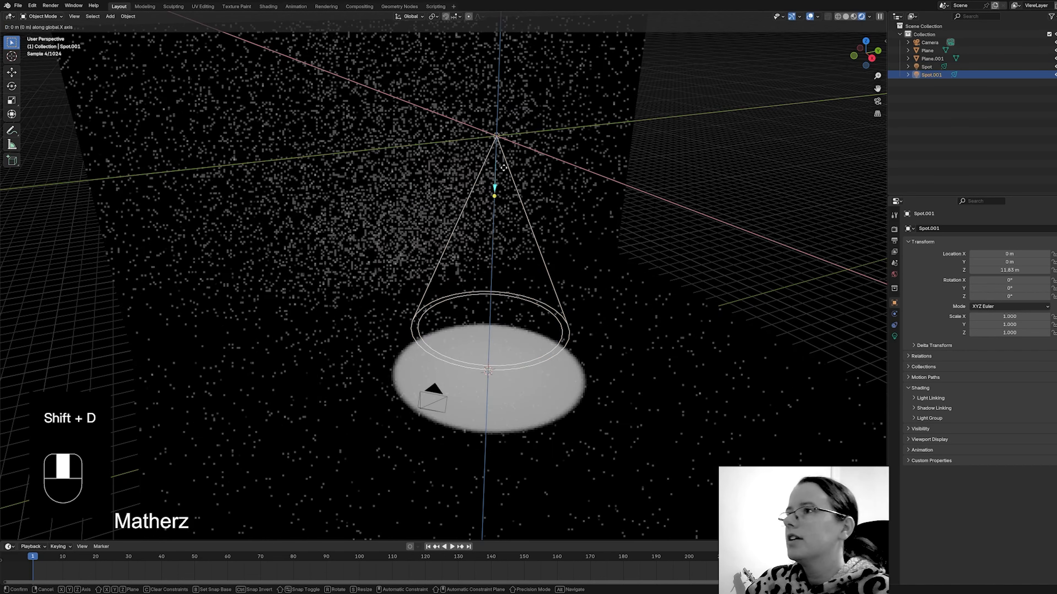
{"action": "left_click", "coordinate": [357, 197]}
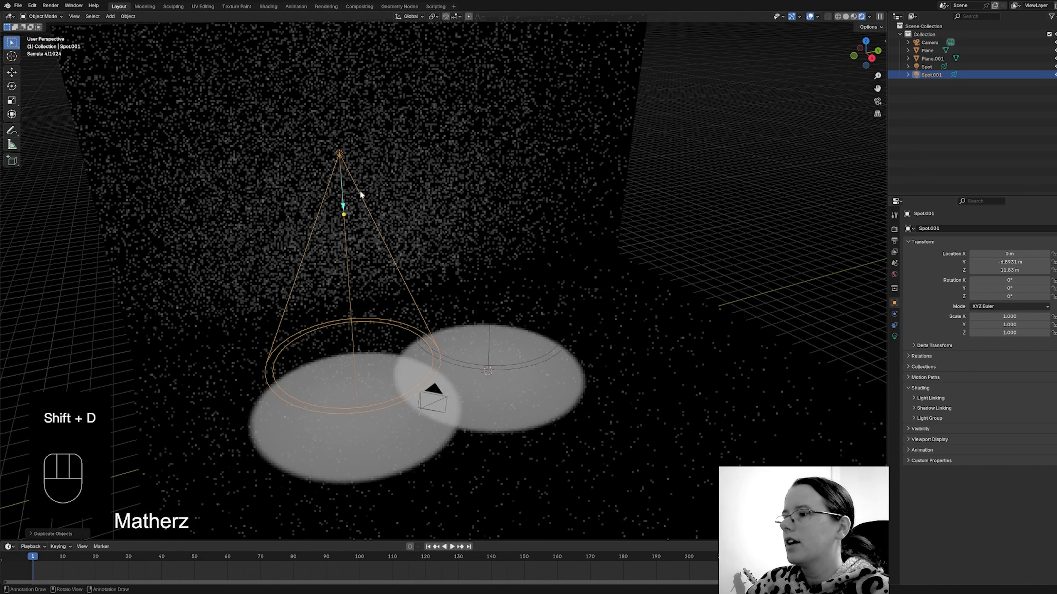
- Set the duplicated spot light's color to a fully saturated blue, #0007FF
{"action": "left_click", "coordinate": [894, 336]}
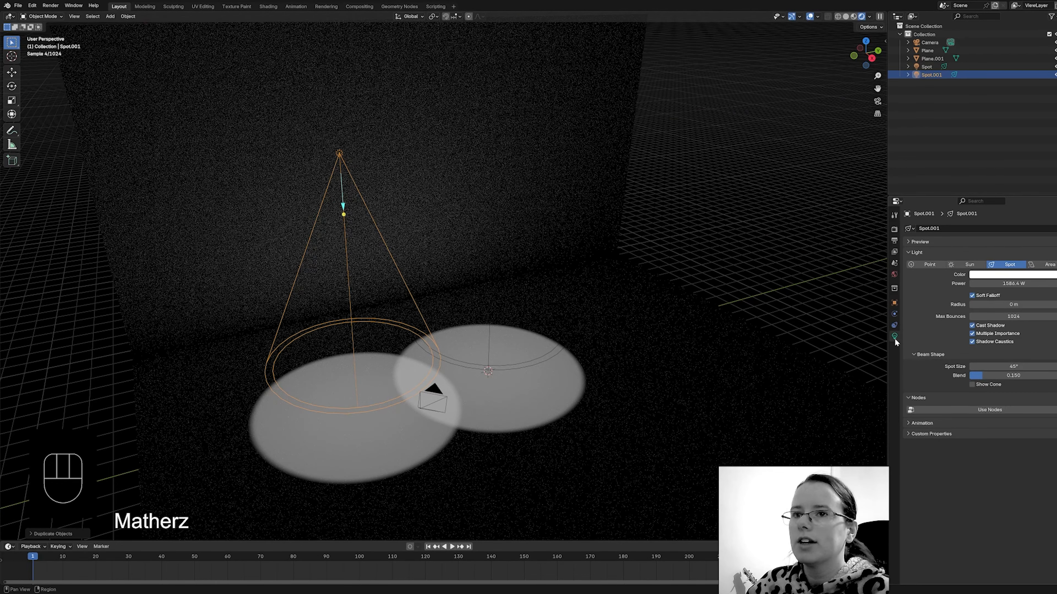
{"action": "left_click", "coordinate": [1017, 276]}
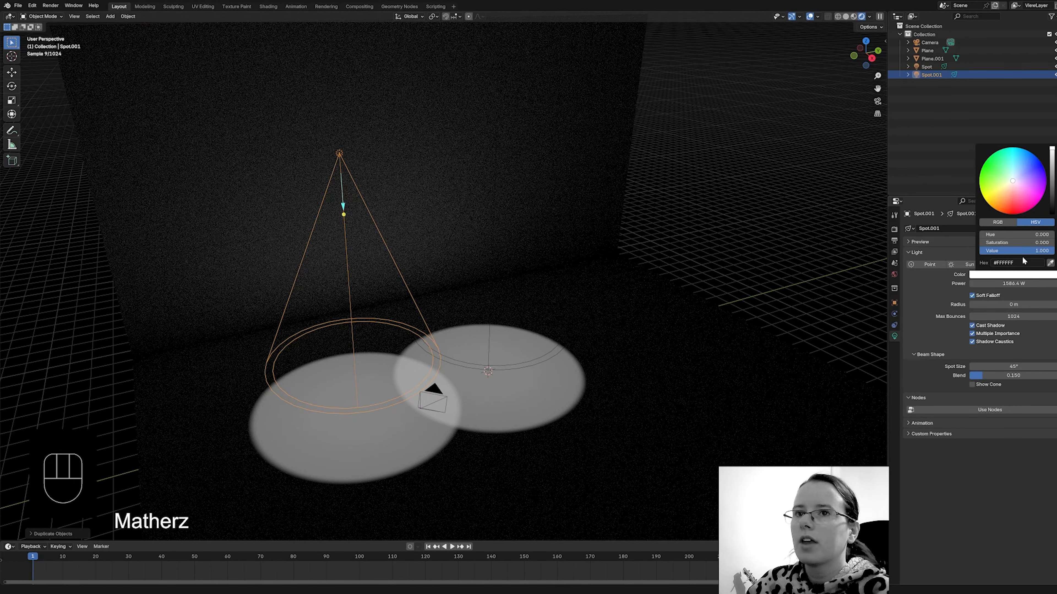
{"action": "left_click_drag", "start_coordinate": [1022, 198], "coordinate": [1041, 164]}
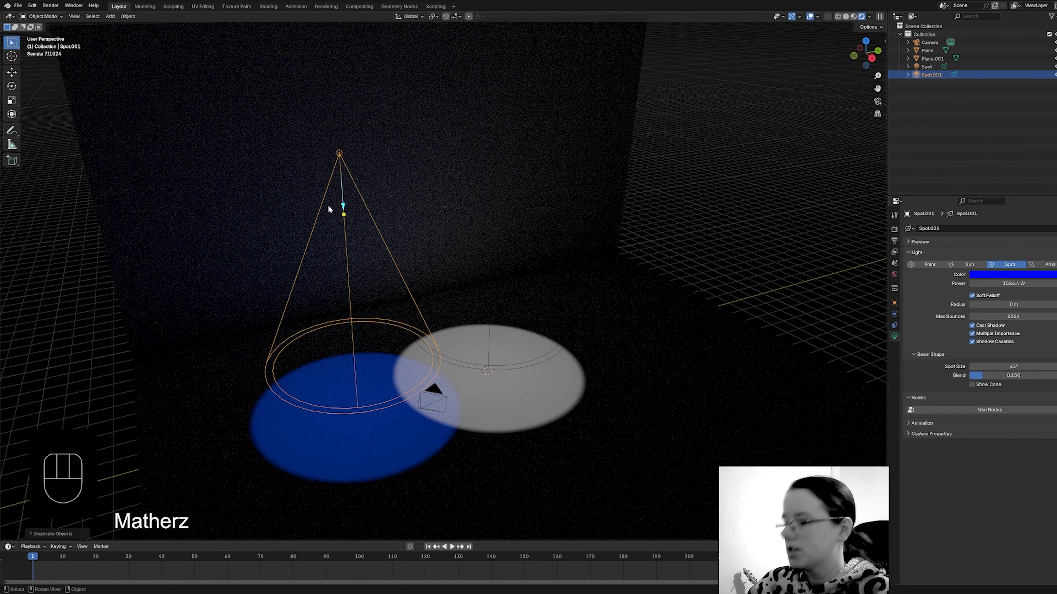
- Duplicate the blue spot light along Y to the opposite side of the white one and color the copy red
{"action": "key", "text": "shift+d"}
{"action": "key", "text": "y"}
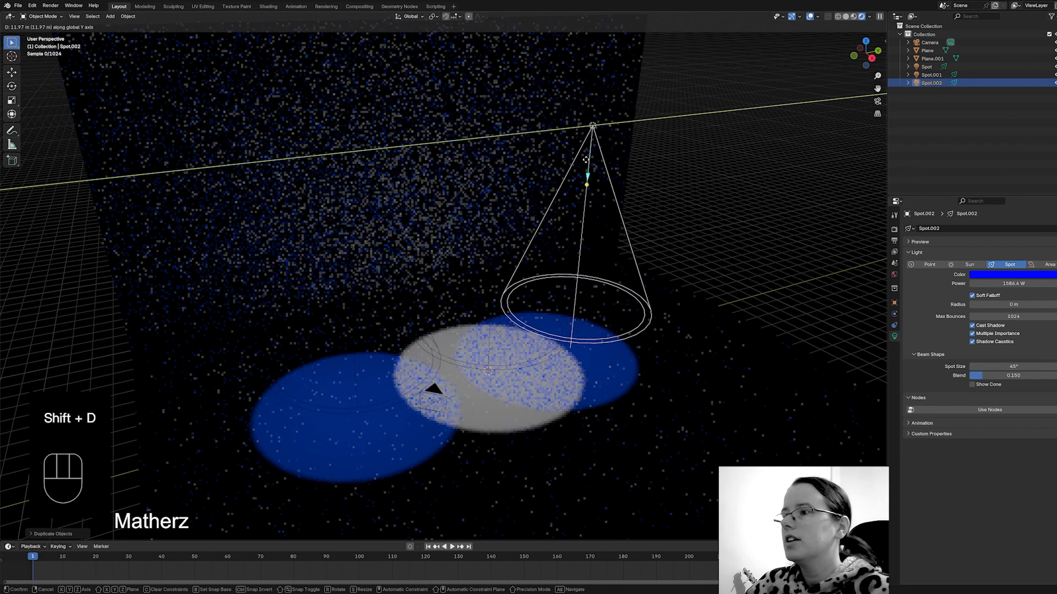
{"action": "left_click", "coordinate": [621, 156]}
{"action": "left_click", "coordinate": [1019, 274]}
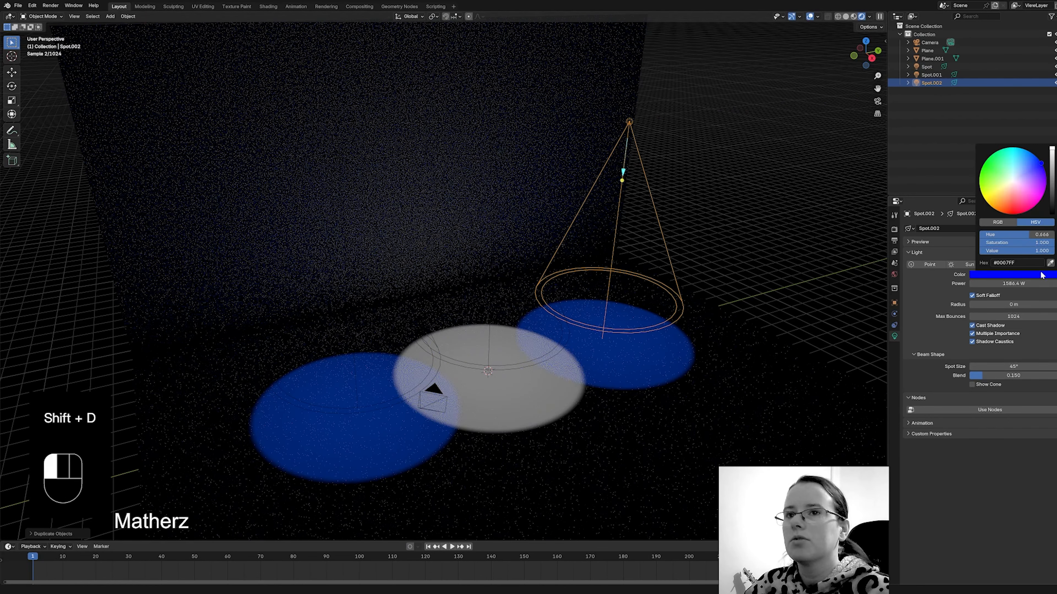
{"action": "left_click", "coordinate": [1029, 199]}
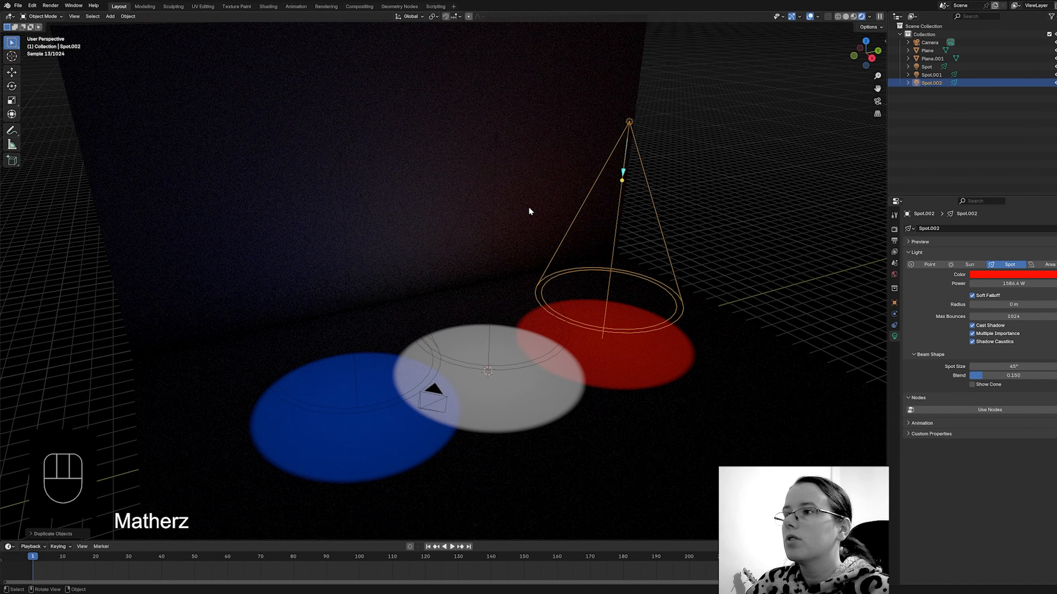
- Aim the red spot light at a point on the floor plane, just in front of its original target
{"action": "left_click_drag", "start_coordinate": [621, 181], "coordinate": [621, 182]}
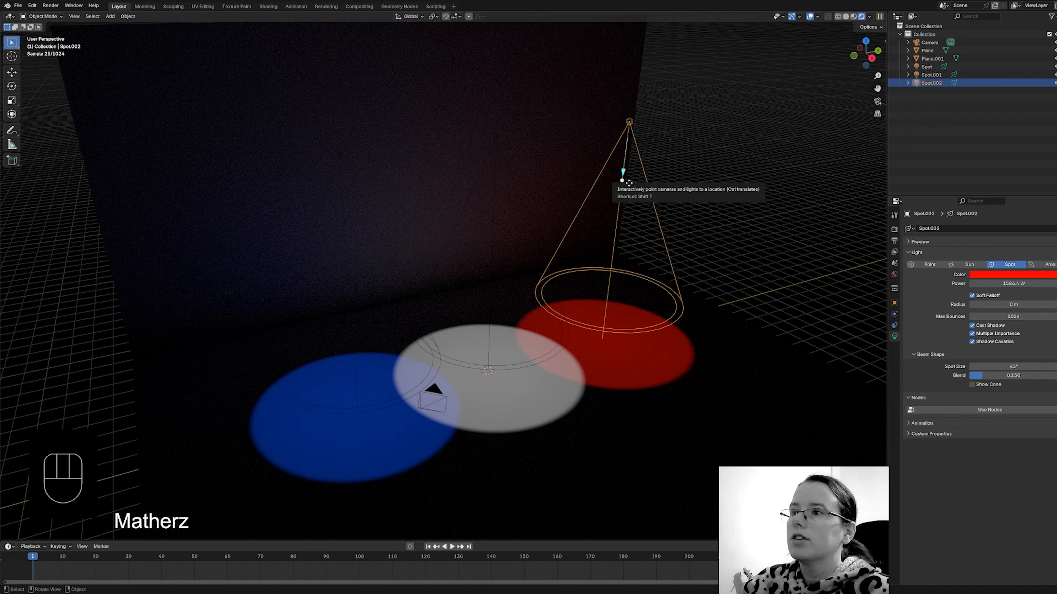
{"action": "left_click_drag", "start_coordinate": [622, 182], "coordinate": [608, 349]}
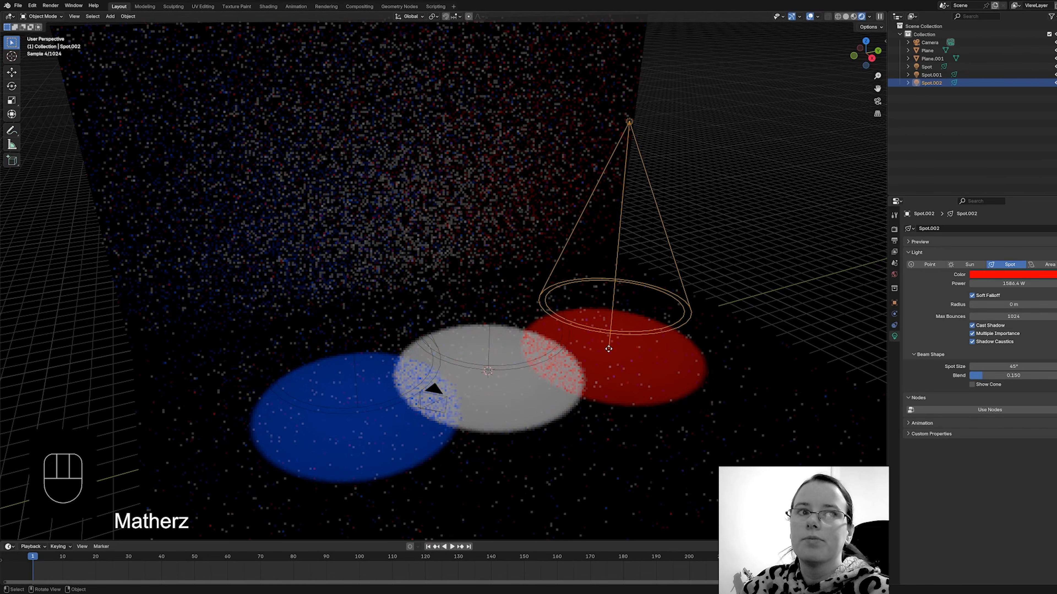